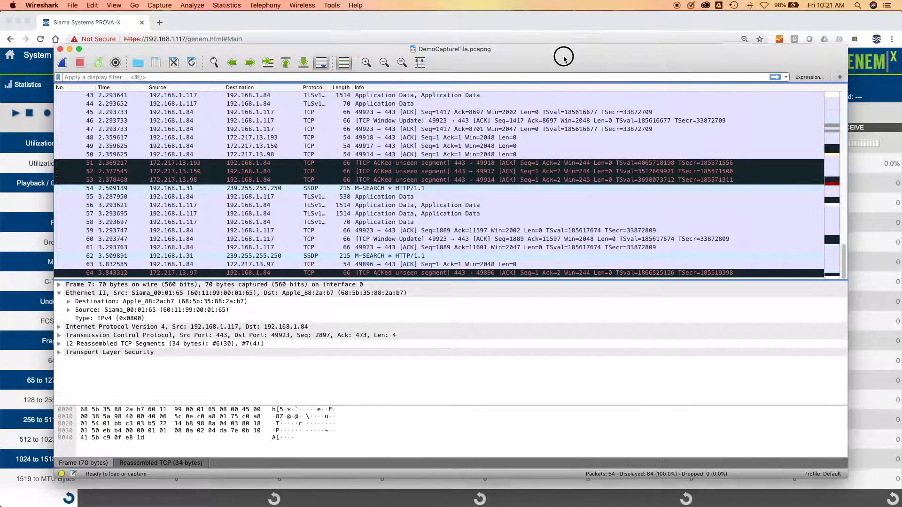
# - Examine the packets in DemoCaptureFile.pcapng from first to last, and minimize the capture window
pyautogui.moveTo(564, 57)
pyautogui.mouseDown()
pyautogui.moveTo(566, 35)
pyautogui.moveTo(561, 40)
pyautogui.mouseUp()
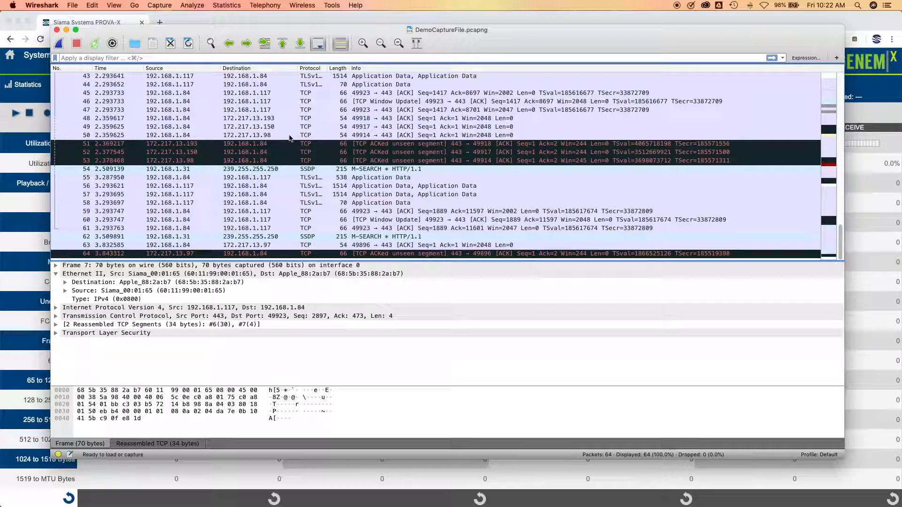
pyautogui.scroll(10, 193, 112)
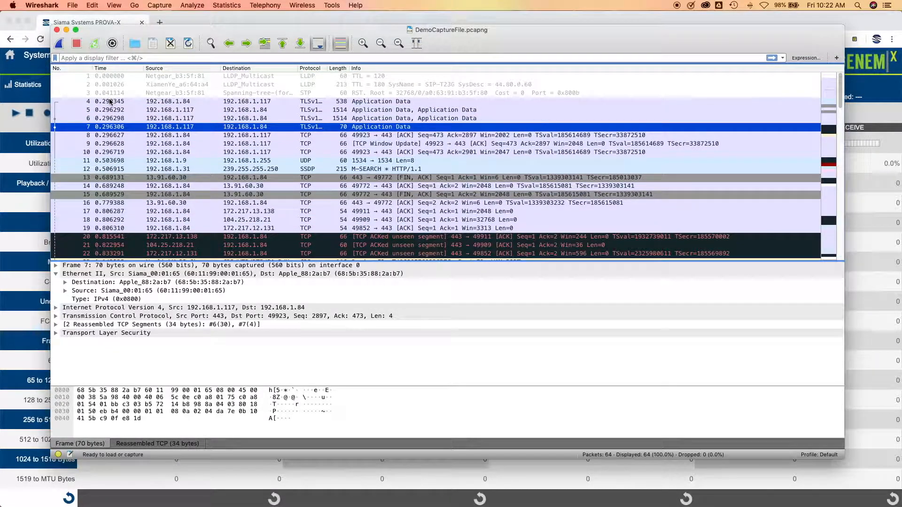
pyautogui.scroll(-10, 116, 111)
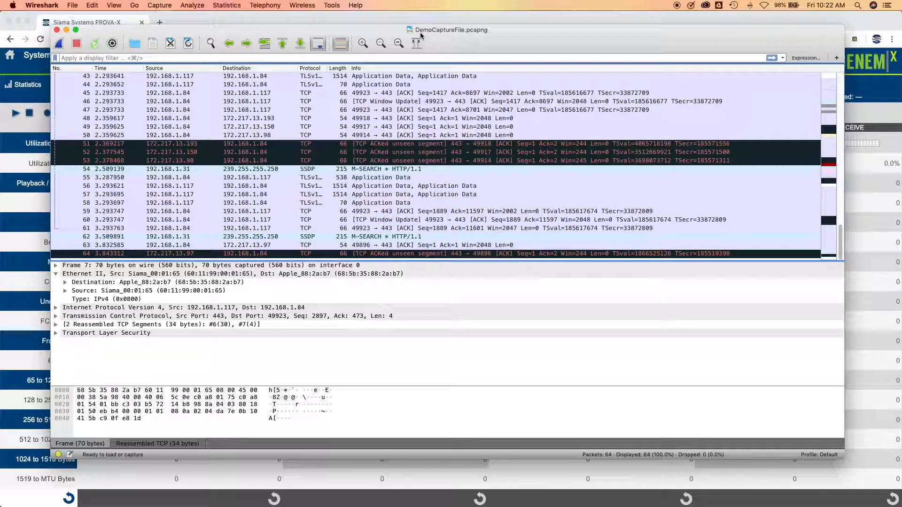
pyautogui.click(66, 29)
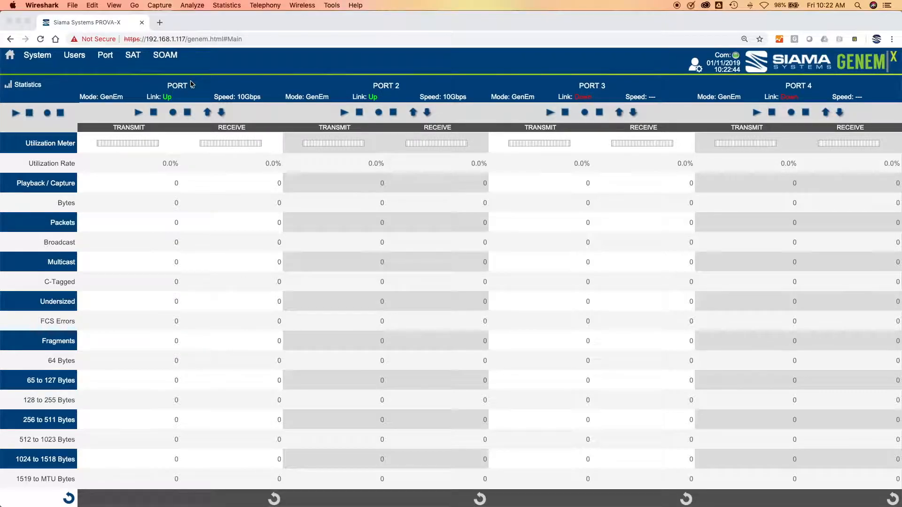
# - View the port mode configuration of Port 1 and return to the main statistics page
pyautogui.click(107, 56)
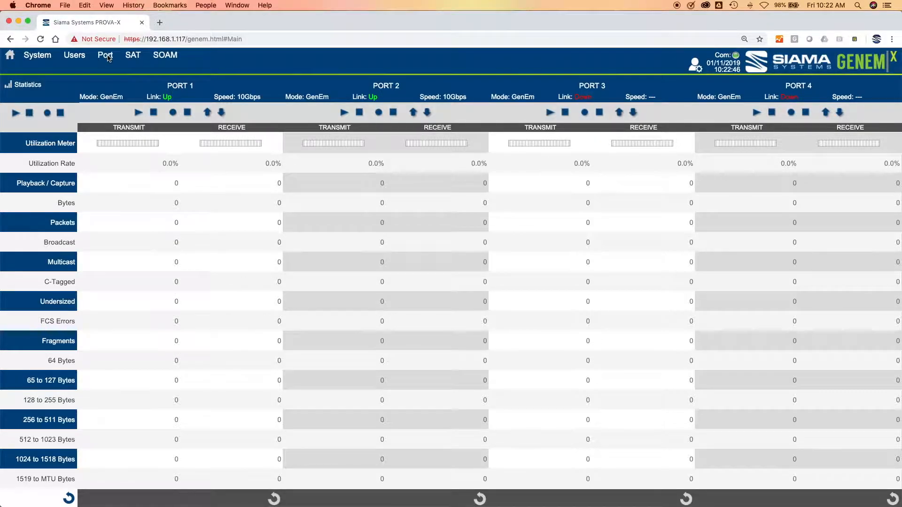
pyautogui.click(30, 69)
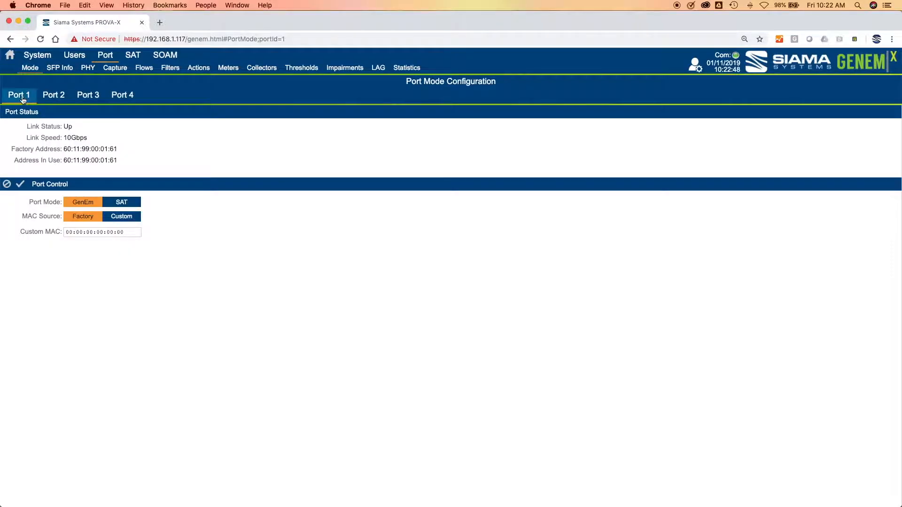
pyautogui.click(10, 57)
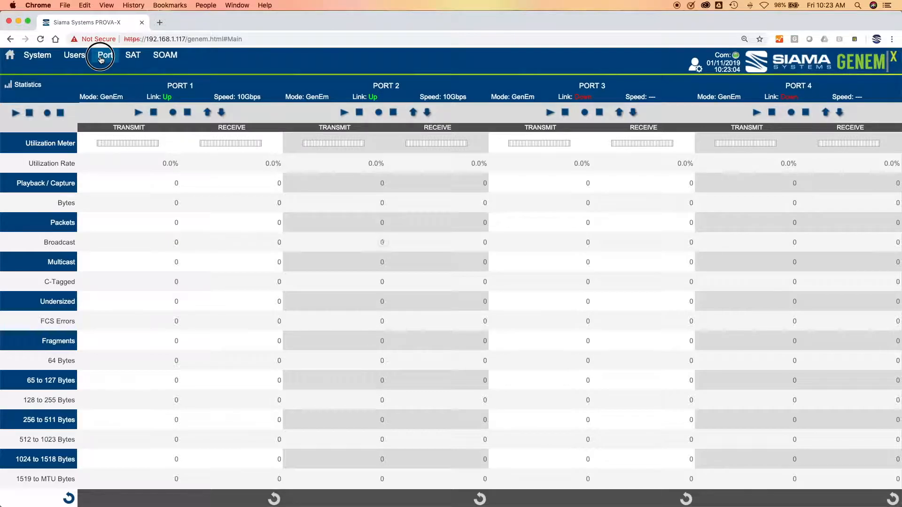
# - Create a first buffer in the capture configuration of Port 1
pyautogui.click(105, 55)
pyautogui.click(115, 67)
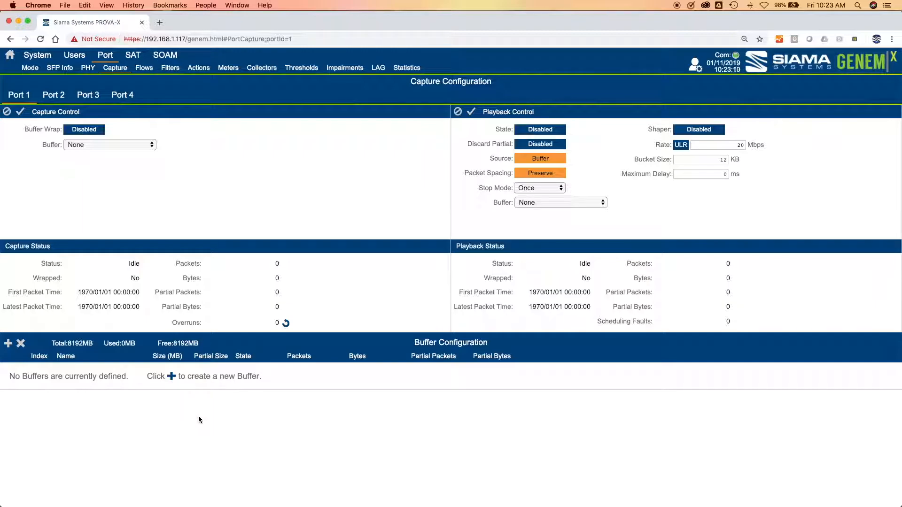
pyautogui.click(171, 377)
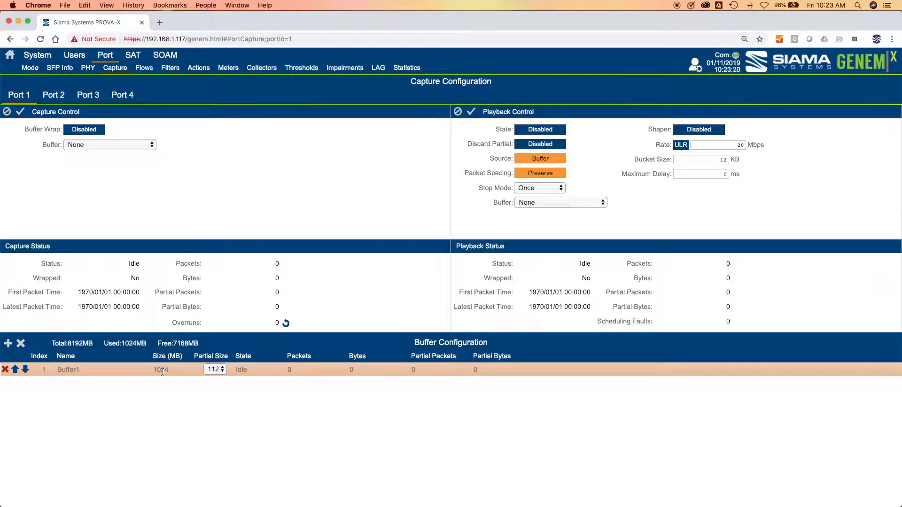
# - Add three more buffers to Port 1 and set the size of Buffer2 to 2048 MB
pyautogui.click(8, 344)
pyautogui.click(8, 344)
pyautogui.click(8, 344)
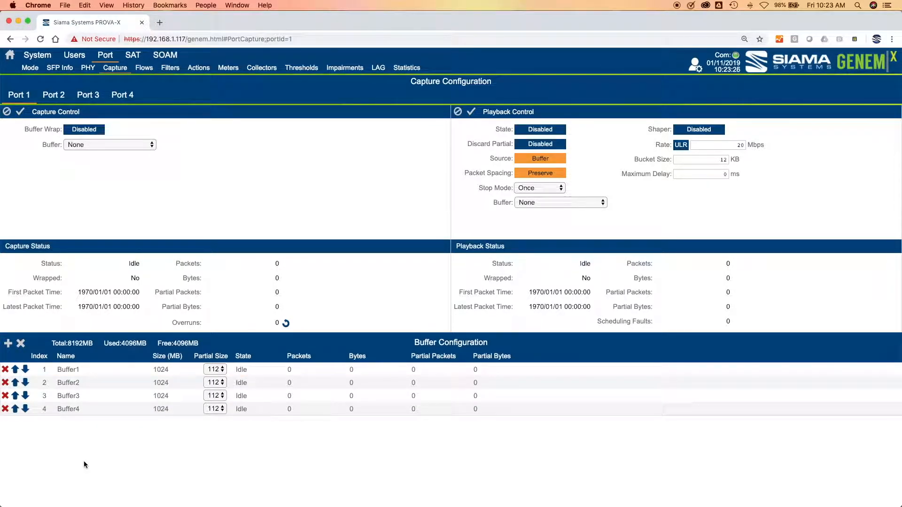
pyautogui.click(161, 384)
pyautogui.doubleClick(171, 381)
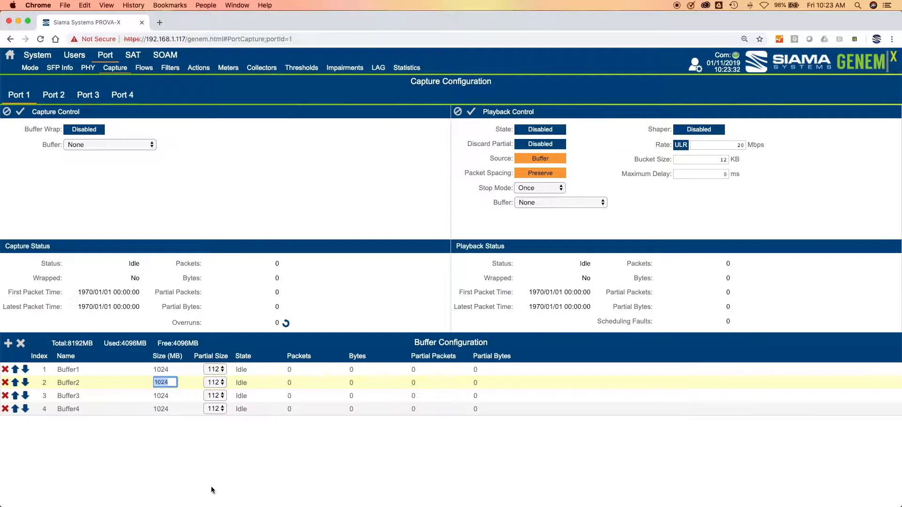
pyautogui.write('2048')
# - Delete Buffer2, Buffer3 and Buffer4 from the buffer configuration, keeping only Buffer1
pyautogui.click(5, 383)
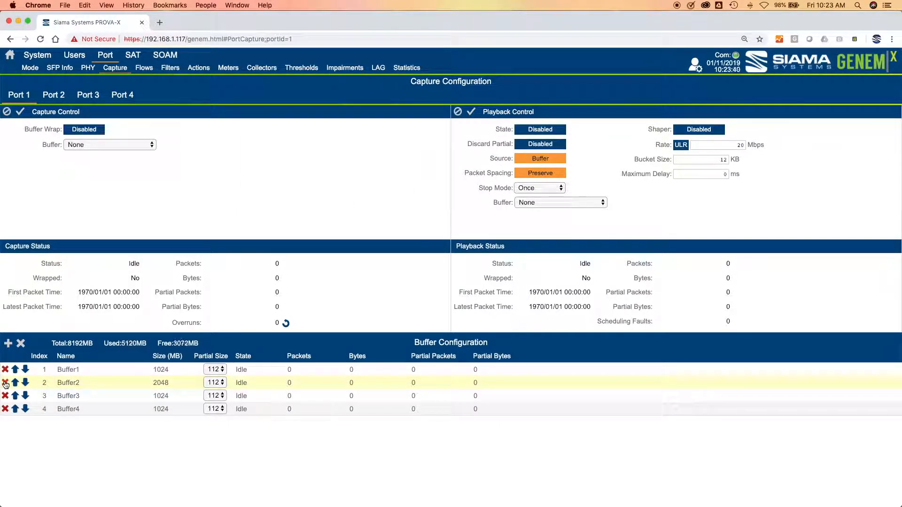
pyautogui.click(6, 383)
pyautogui.click(5, 383)
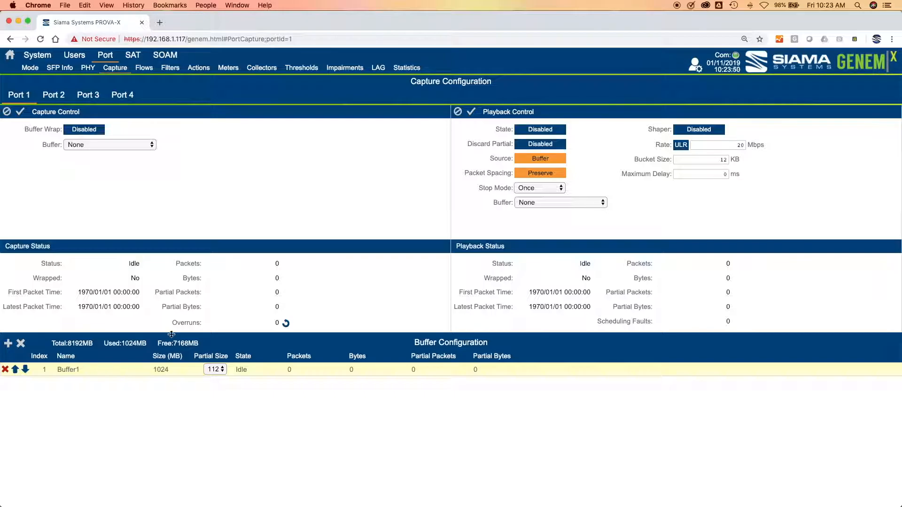
# - Assign Buffer1 as the capture buffer of Port 1 and apply the capture control settings
pyautogui.click(117, 145)
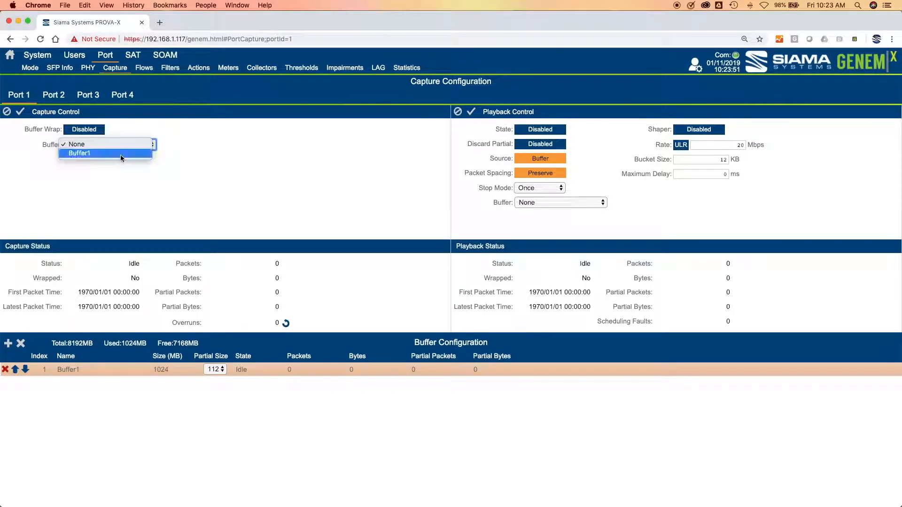
pyautogui.click(120, 154)
pyautogui.click(21, 112)
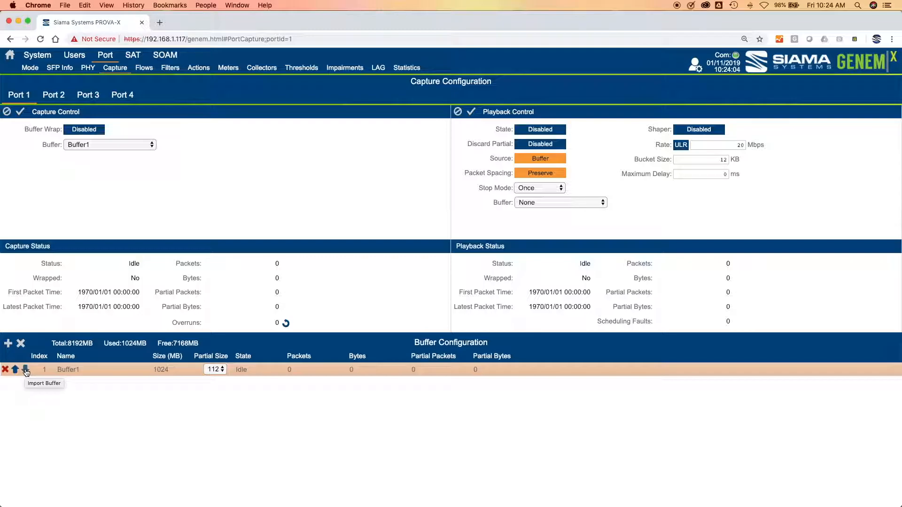
# - Import DemoCaptureFile.pcapng into Buffer1, leaving FCS Included enabled
pyautogui.click(26, 371)
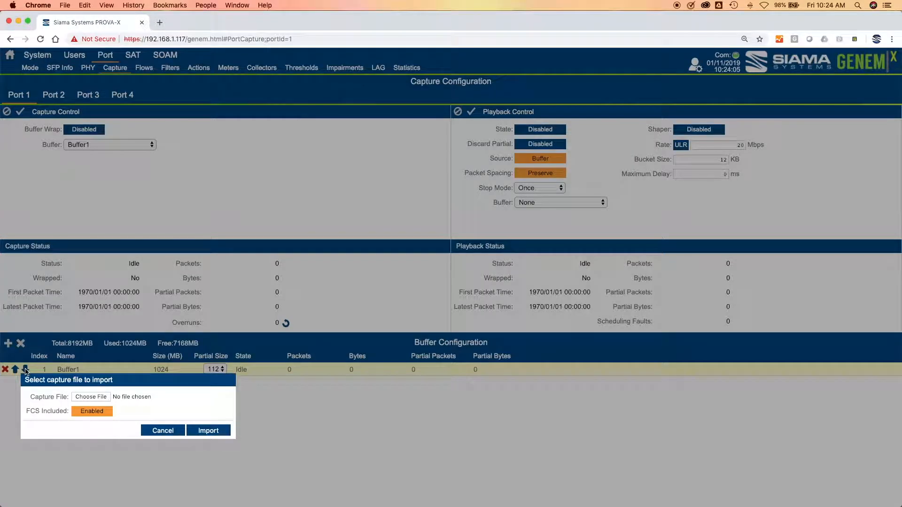
pyautogui.click(89, 397)
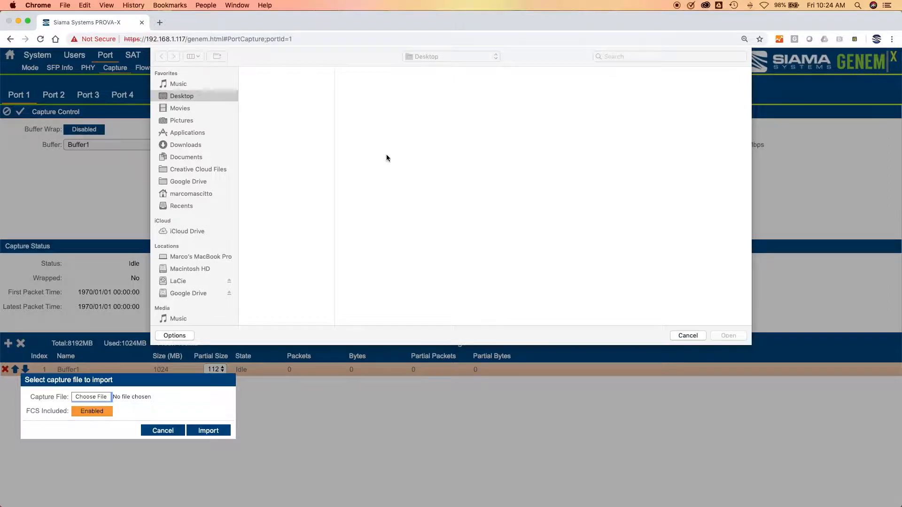
pyautogui.click(671, 54)
pyautogui.write('Dem')
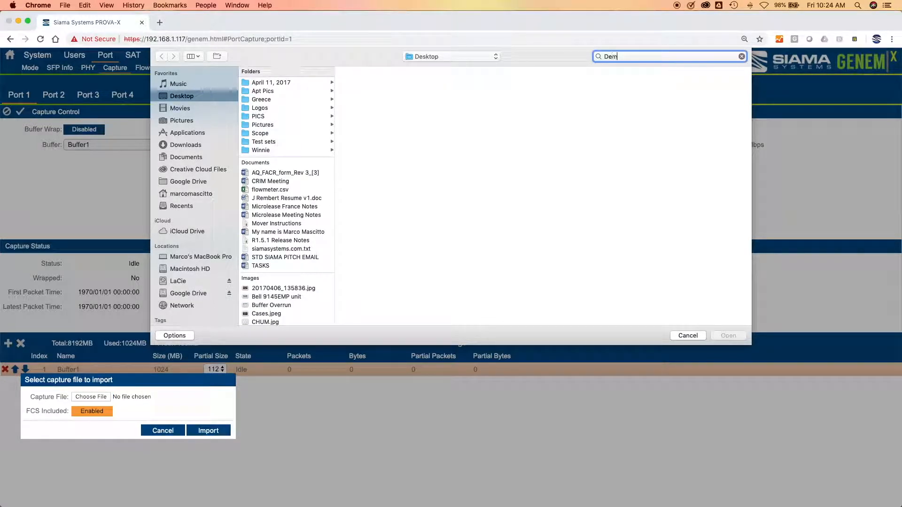
pyautogui.write('oCaptu')
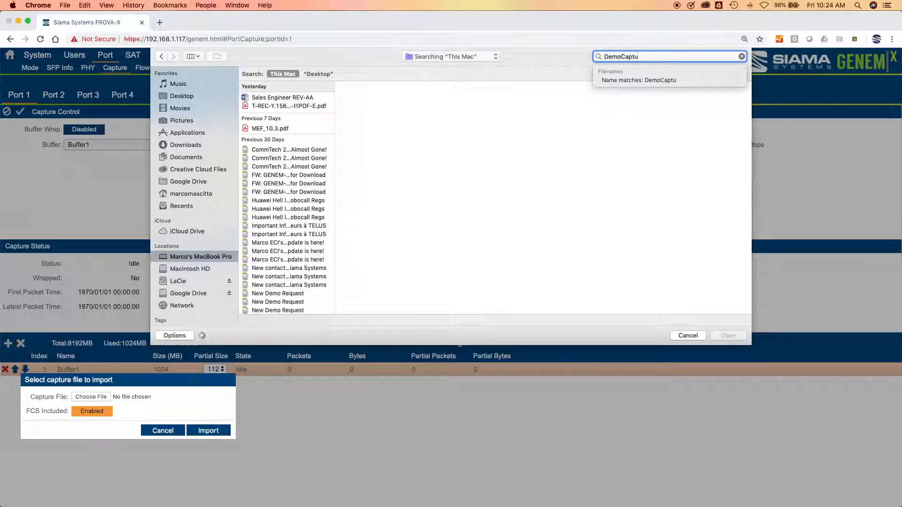
pyautogui.click(309, 98)
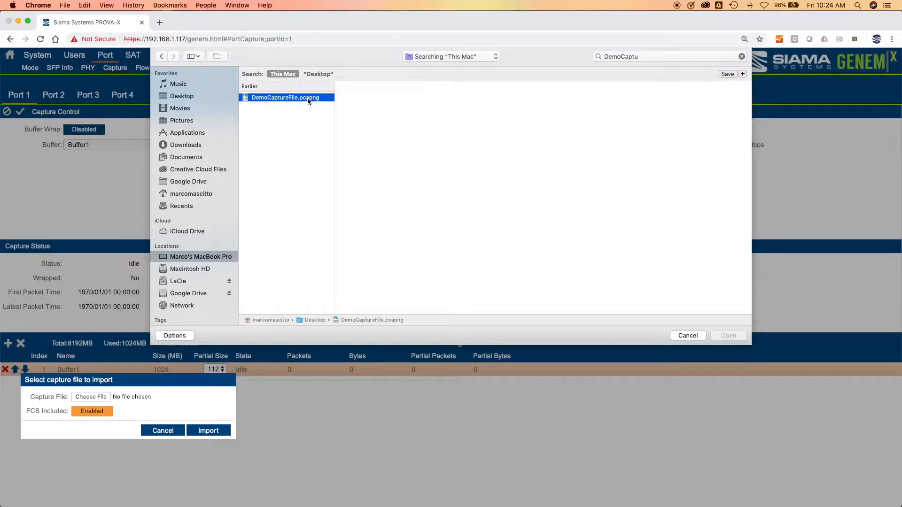
pyautogui.click(741, 336)
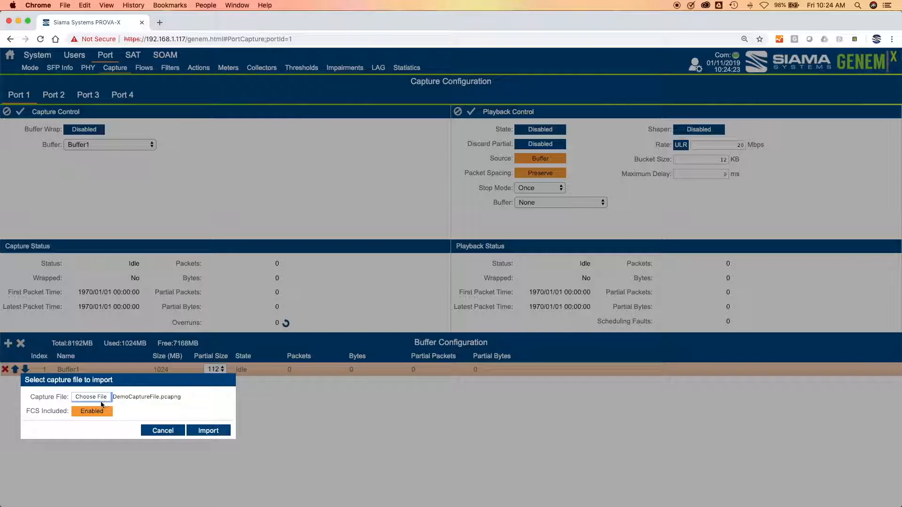
pyautogui.click(207, 430)
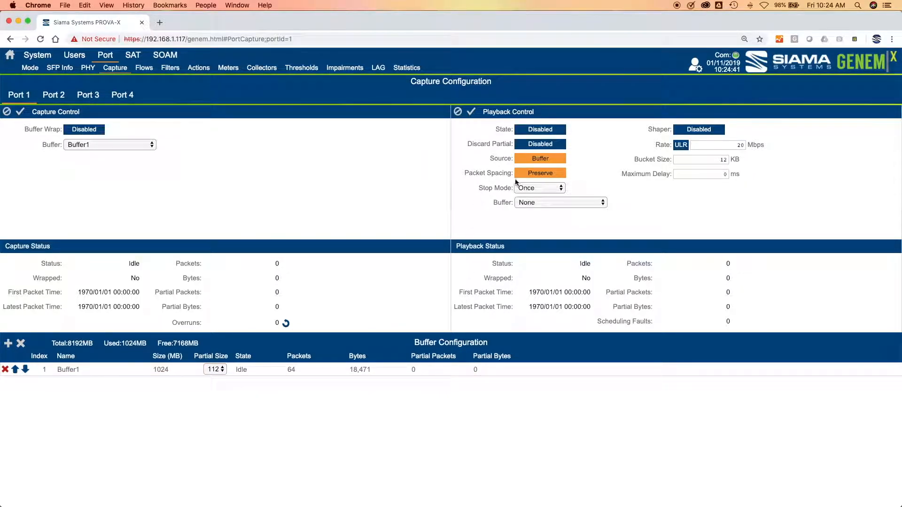
# - Enable playback on Port 1 with Buffer1 as the playback buffer and apply the settings
pyautogui.click(542, 130)
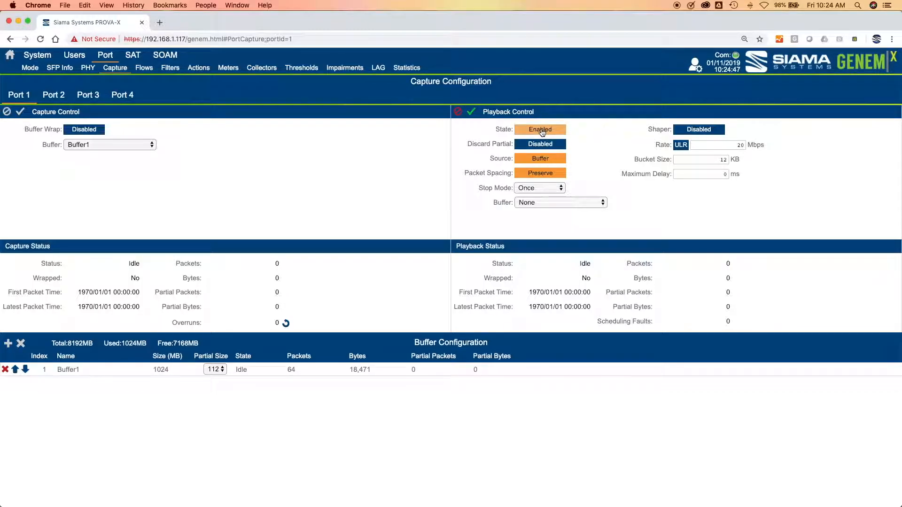
pyautogui.click(576, 203)
pyautogui.click(574, 213)
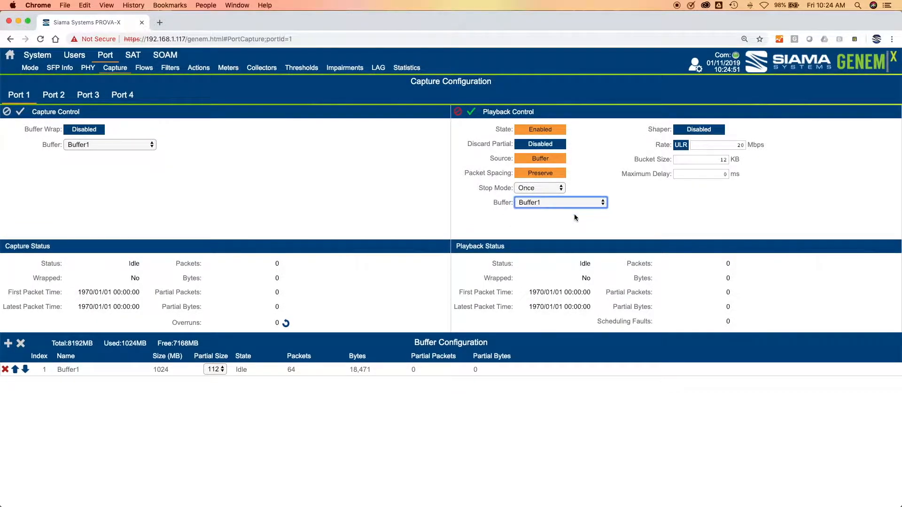
pyautogui.click(470, 115)
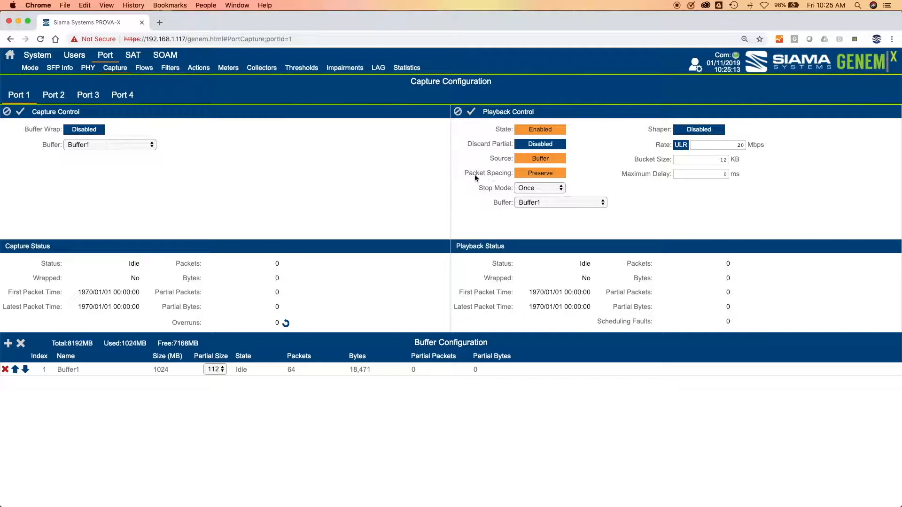
# - Switch packet spacing to Line Rate and back to Preserve, and view the stop modes while keeping Once
pyautogui.click(560, 176)
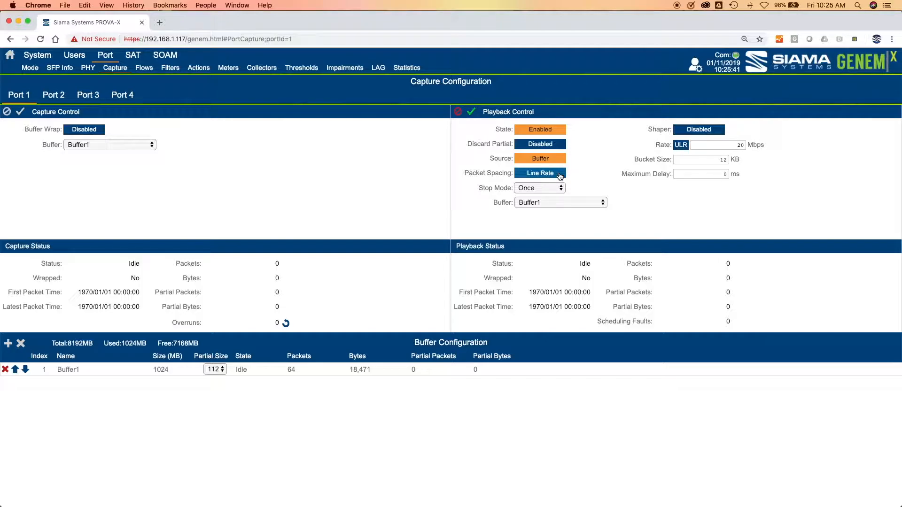
pyautogui.click(560, 175)
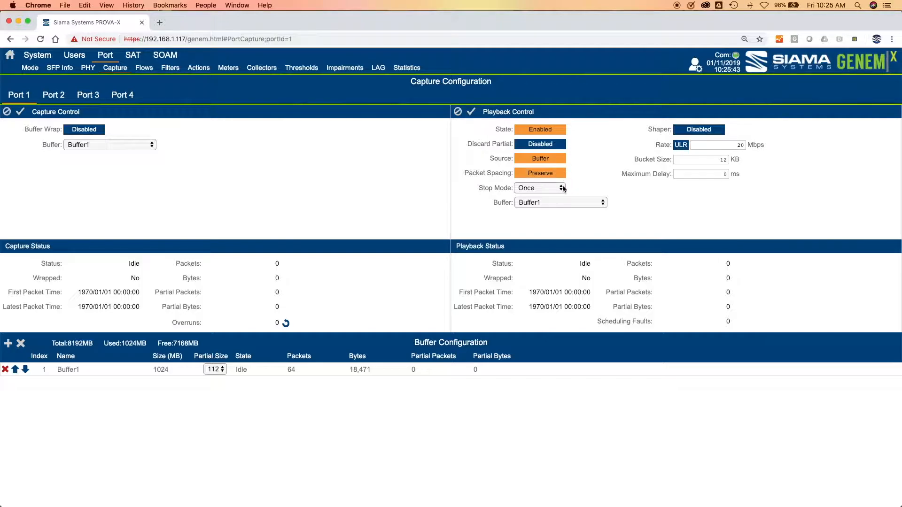
pyautogui.click(552, 188)
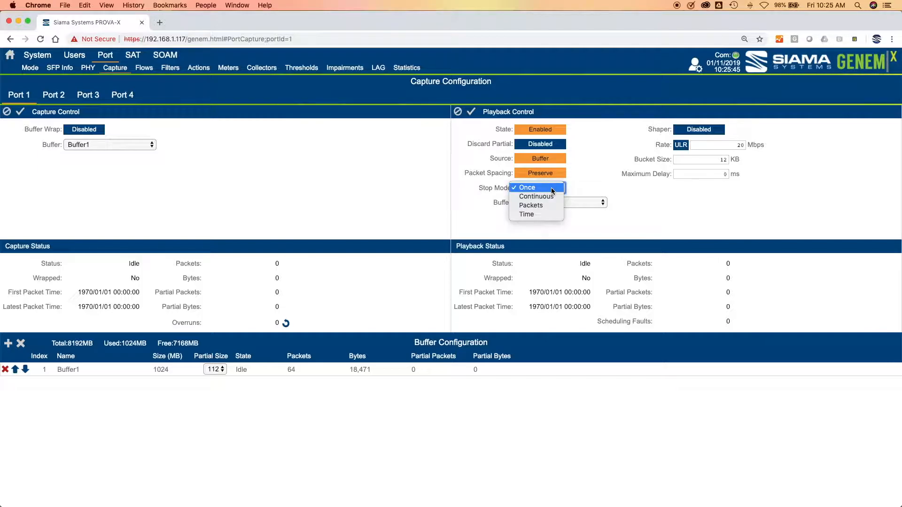
pyautogui.click(596, 183)
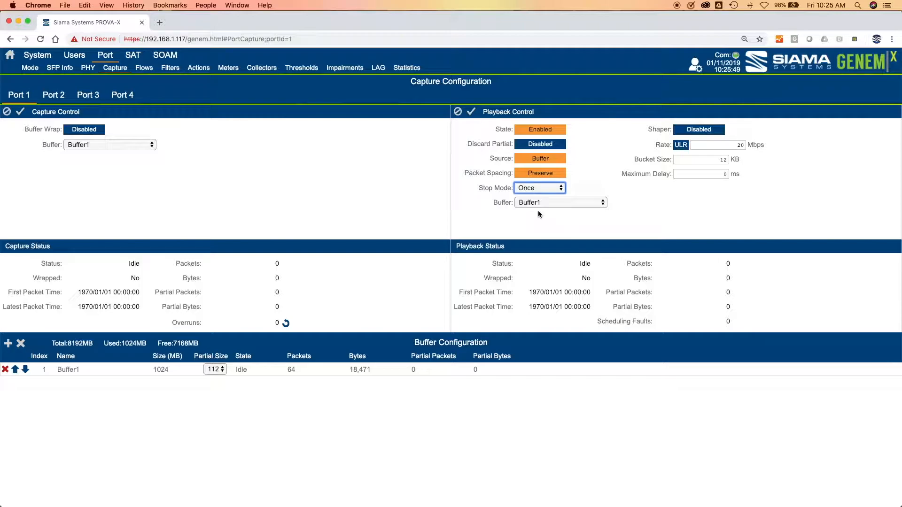
pyautogui.click(471, 112)
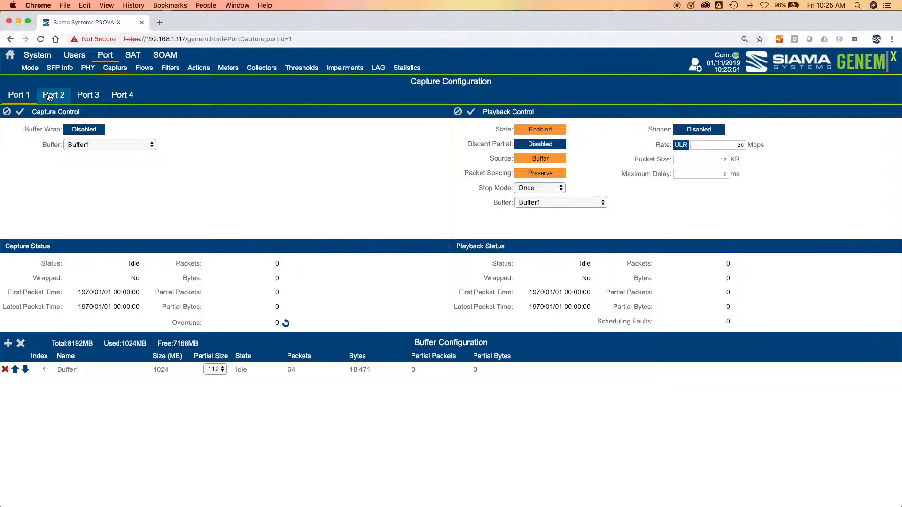
# - Start playback on Port 1 from the main statistics page
pyautogui.click(12, 57)
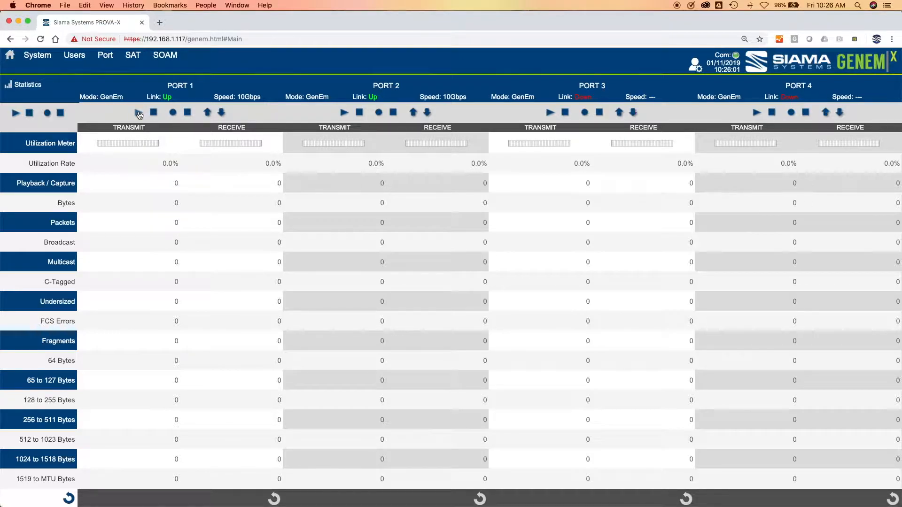
pyautogui.click(139, 113)
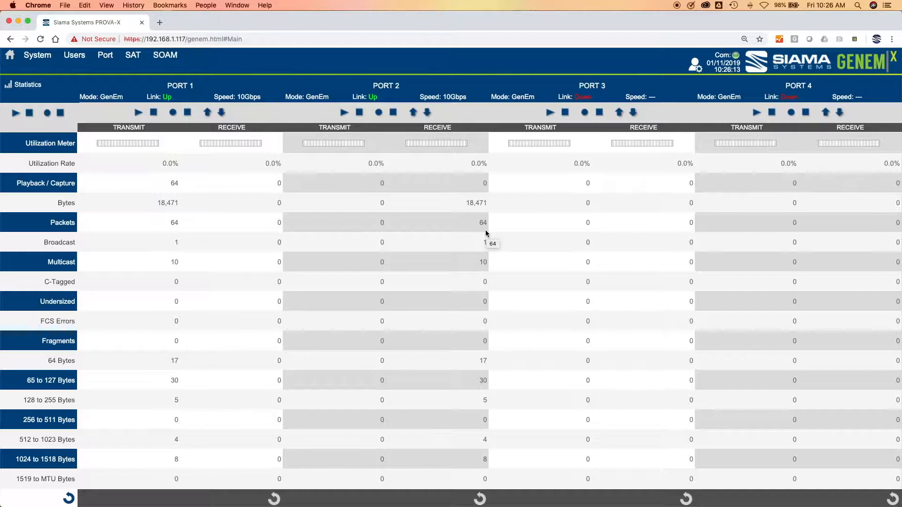
# - Set the playback packet spacing of Port 1 to Line Rate in the capture configuration and apply it
pyautogui.click(105, 55)
pyautogui.click(118, 69)
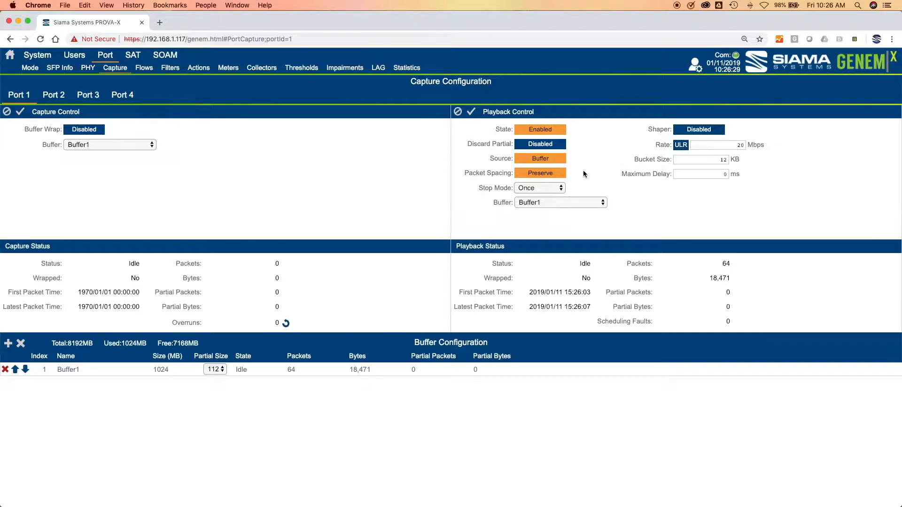
pyautogui.click(562, 173)
pyautogui.click(473, 113)
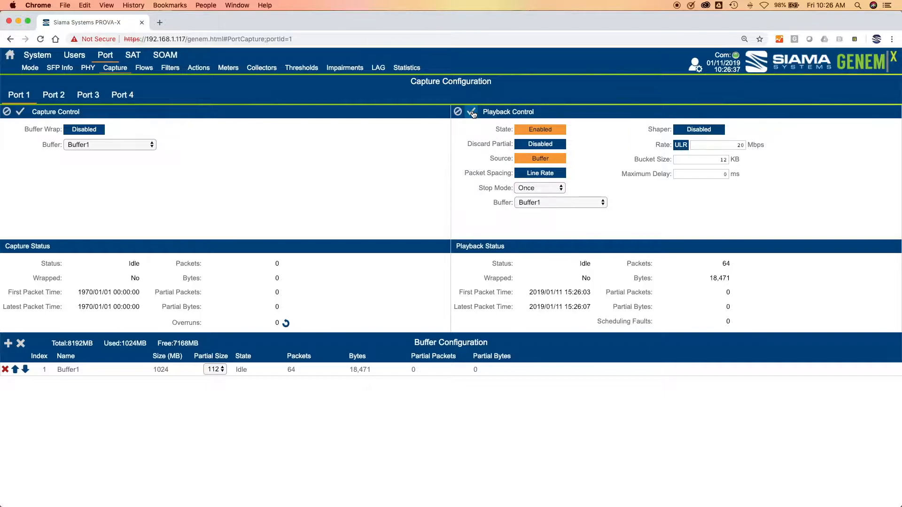
# - Open a second browser tab with the main statistics page
pyautogui.click(697, 69)
pyautogui.click(704, 83)
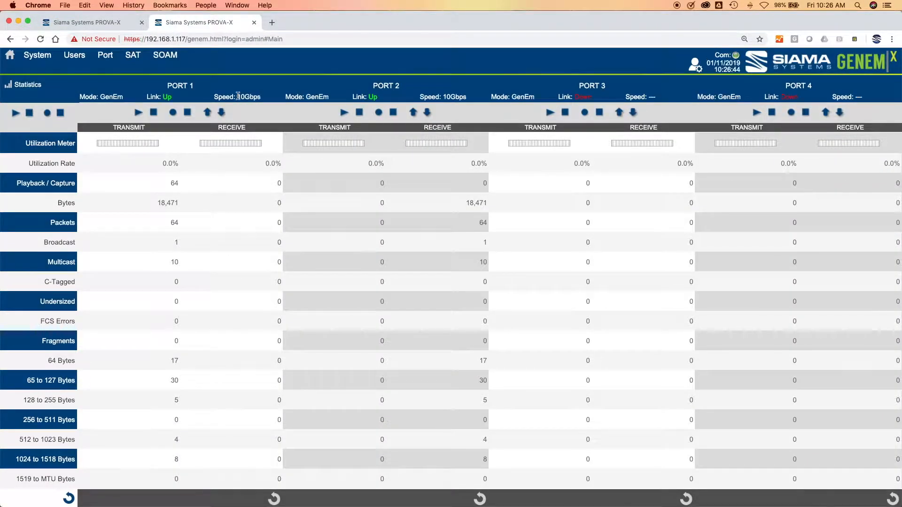
# - Reset the statistics counters of all ports and start line-rate playback on Port 1
pyautogui.click(70, 499)
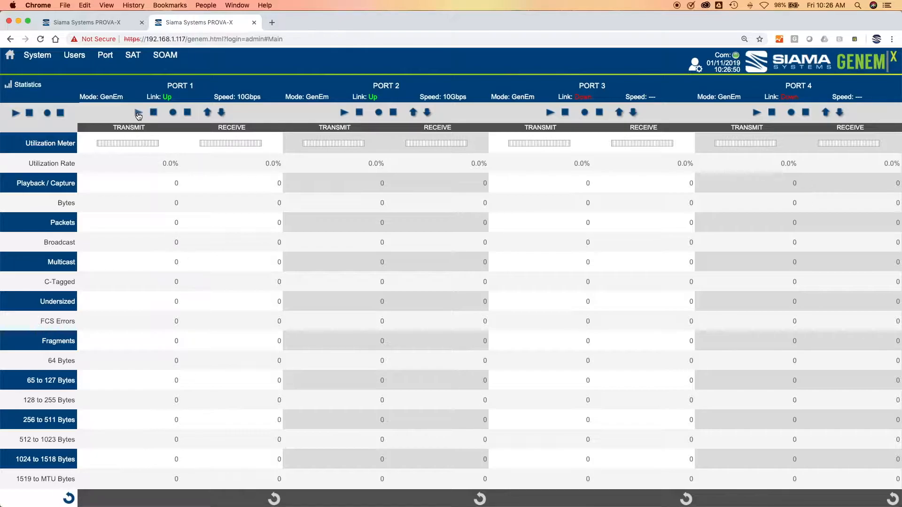
pyautogui.click(138, 114)
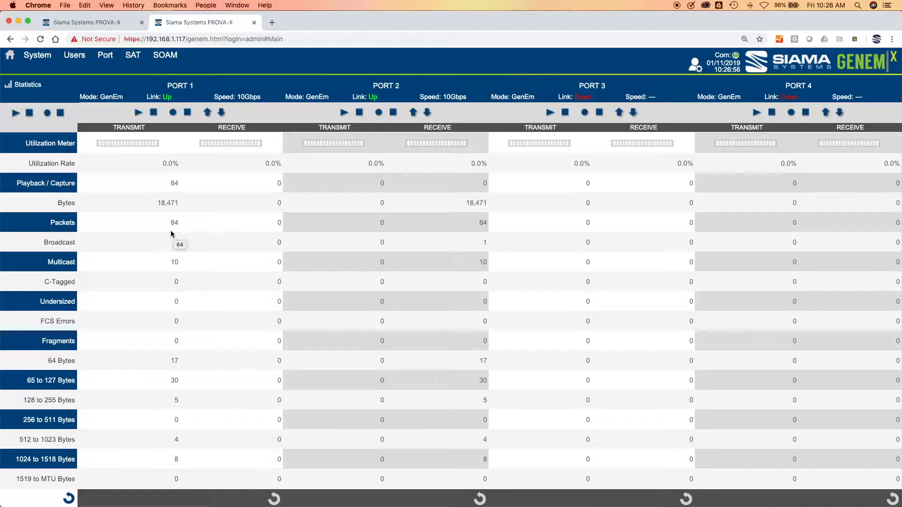
# - Set the playback stop mode of Port 1 to Continuous in the capture configuration and apply it
pyautogui.click(112, 25)
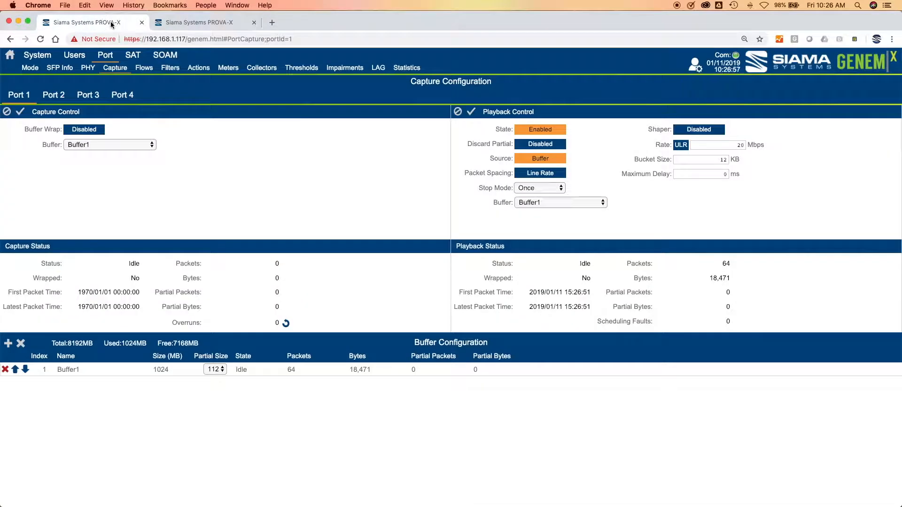
pyautogui.click(556, 189)
pyautogui.click(556, 197)
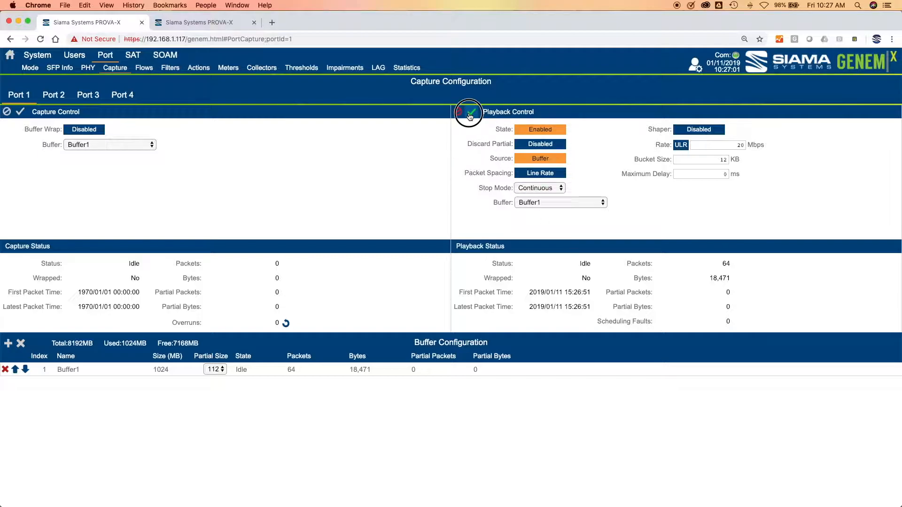
# - Start continuous playback on Port 1 from the main statistics page, let it run for several seconds, and stop it
pyautogui.click(207, 23)
pyautogui.click(138, 114)
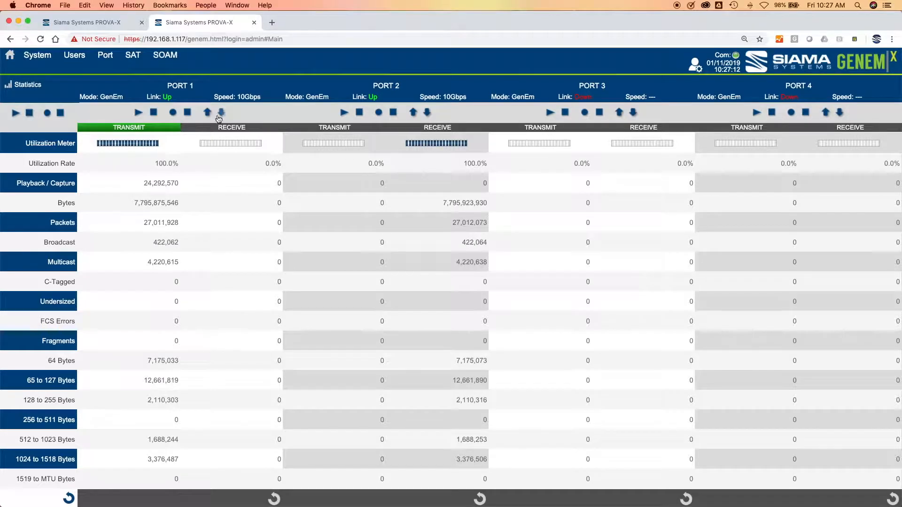
pyautogui.click(155, 113)
# - Switch Port 1's playback stop mode to Packets, entering a packet count of 10000 and replacing it with 10
pyautogui.click(87, 22)
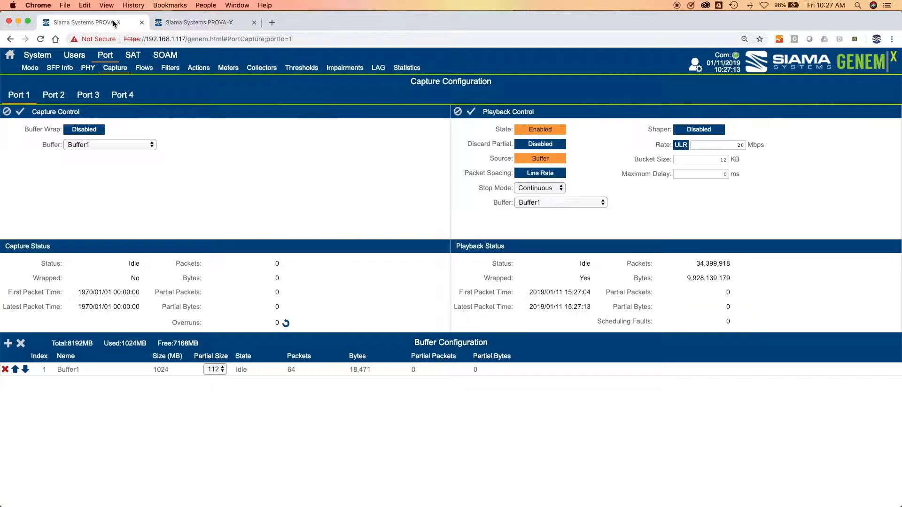
pyautogui.click(545, 188)
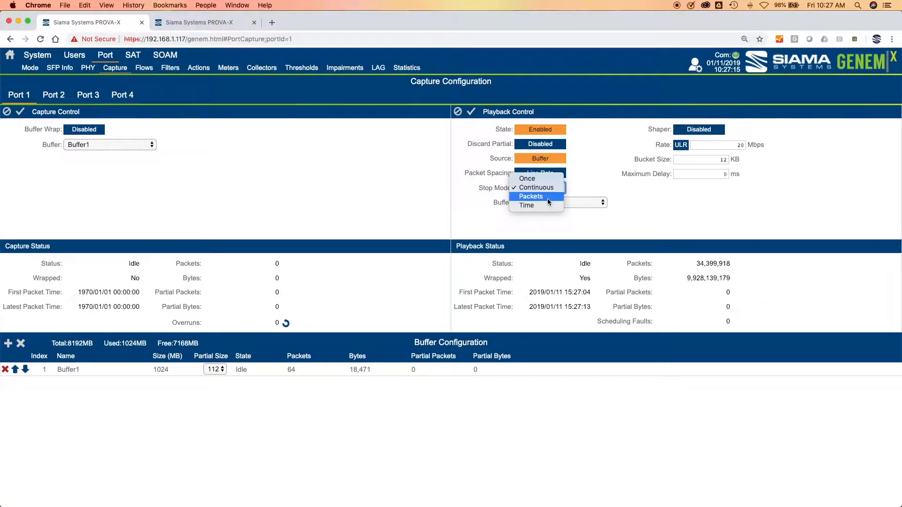
pyautogui.click(547, 197)
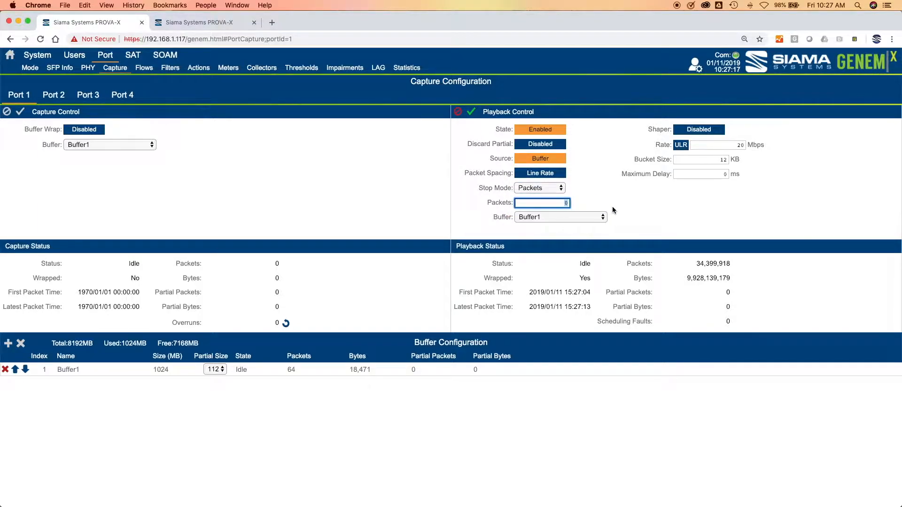
pyautogui.write('10000')
pyautogui.moveTo(548, 203); pyautogui.dragTo(566, 203)
pyautogui.press('BackSpace')
pyautogui.write('10')
# - Set the playback stop mode of Port 1 to Time with a duration of 10 seconds and apply it
pyautogui.click(545, 189)
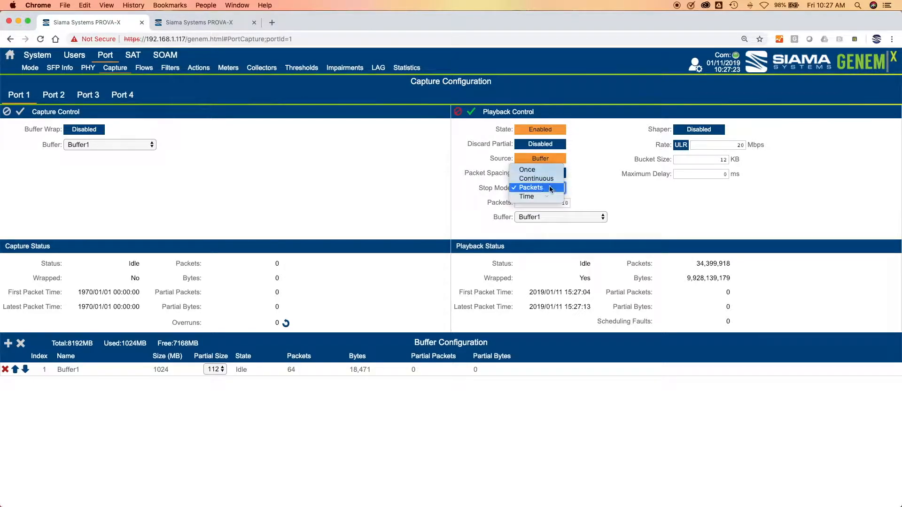
pyautogui.press('Return')
pyautogui.press('Tab')
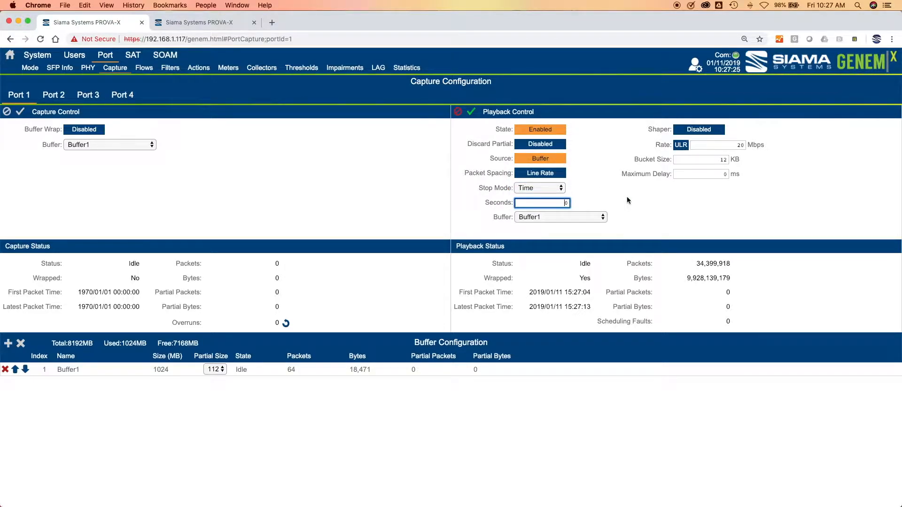
pyautogui.write('10')
pyautogui.click(471, 113)
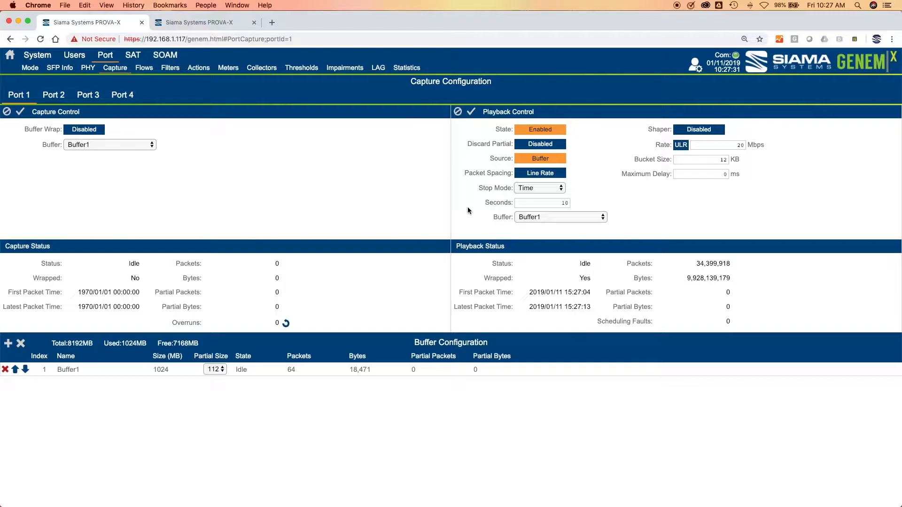
# - Start the timed playback on Port 1 from the main statistics page
pyautogui.click(219, 24)
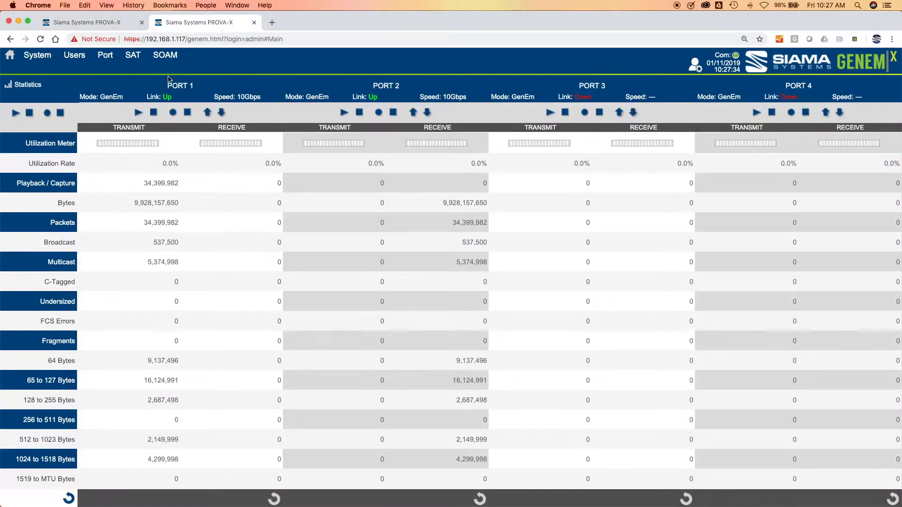
pyautogui.click(138, 113)
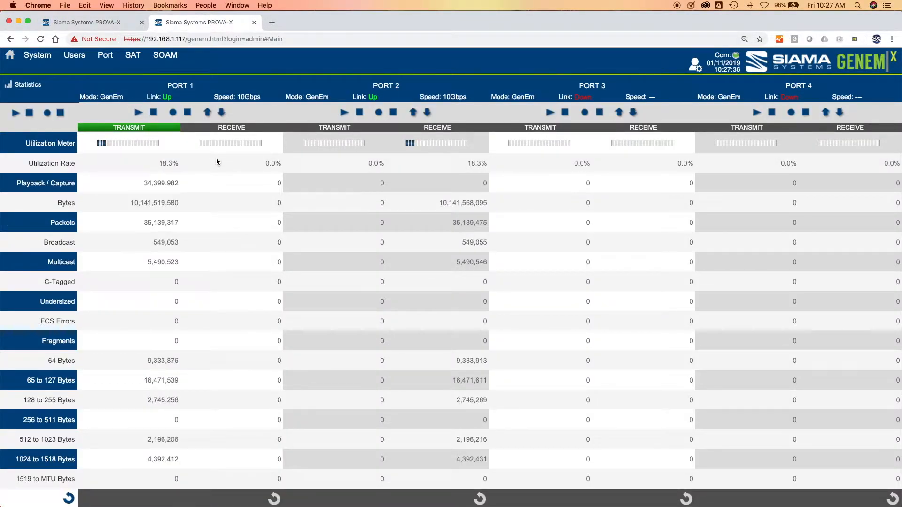